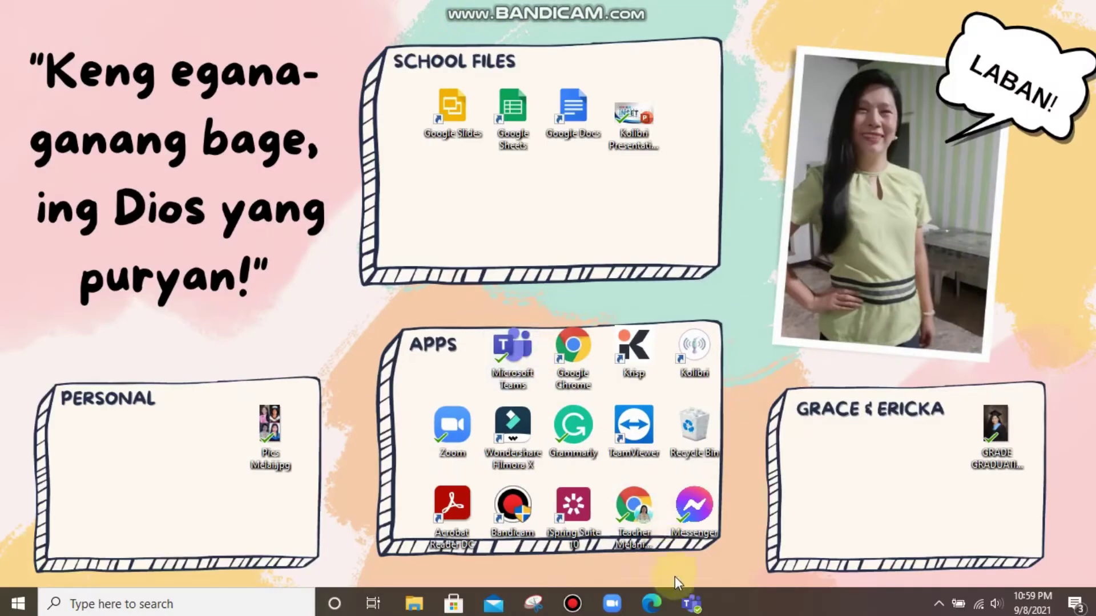
- Switch to Microsoft Teams and start an instant meeting from the calendar with the suggested meeting name
{"action": "mouse_move", "coordinate": [689, 607]}
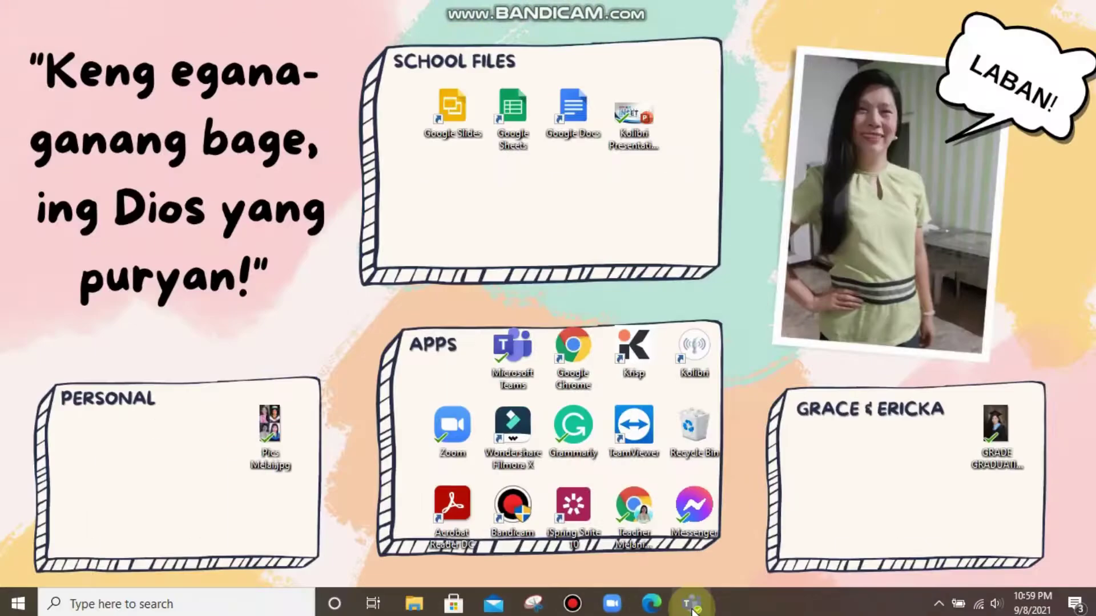
{"action": "left_click", "coordinate": [692, 609]}
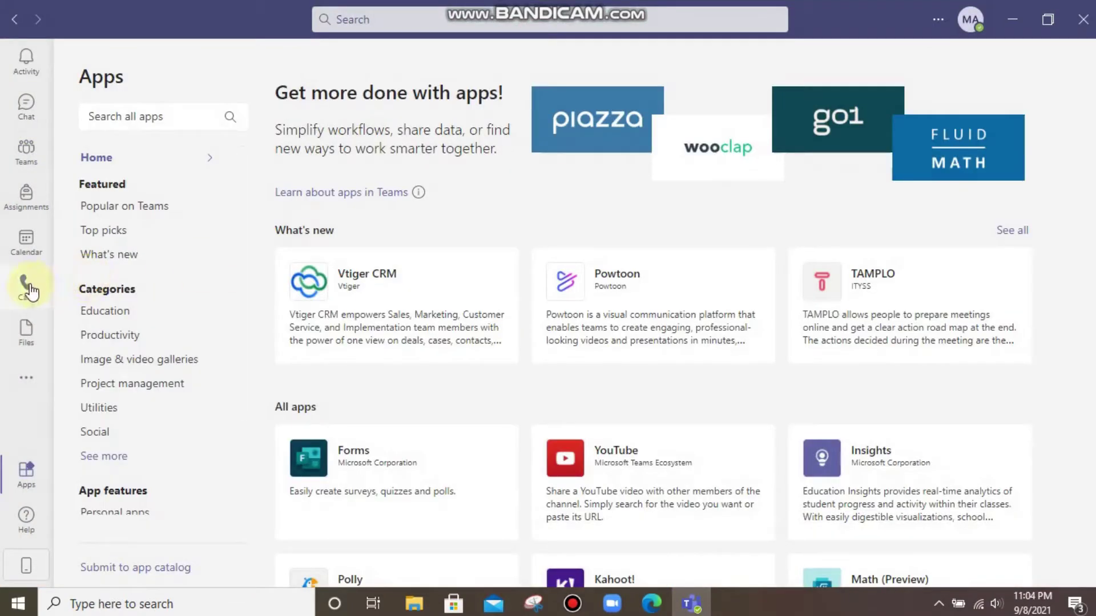
{"action": "left_click", "coordinate": [22, 263]}
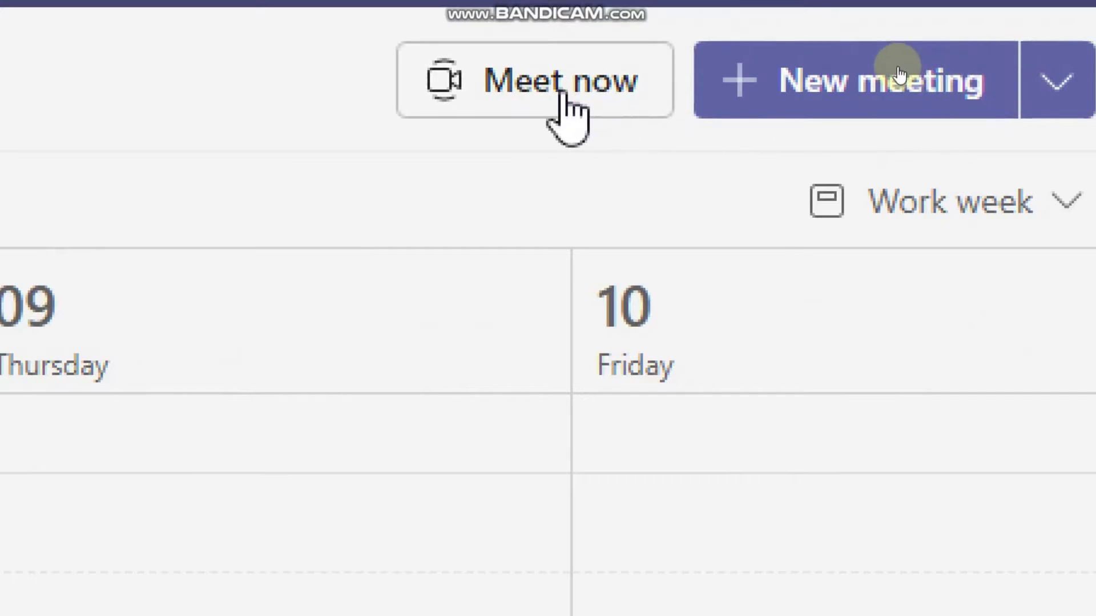
{"action": "left_click", "coordinate": [564, 95]}
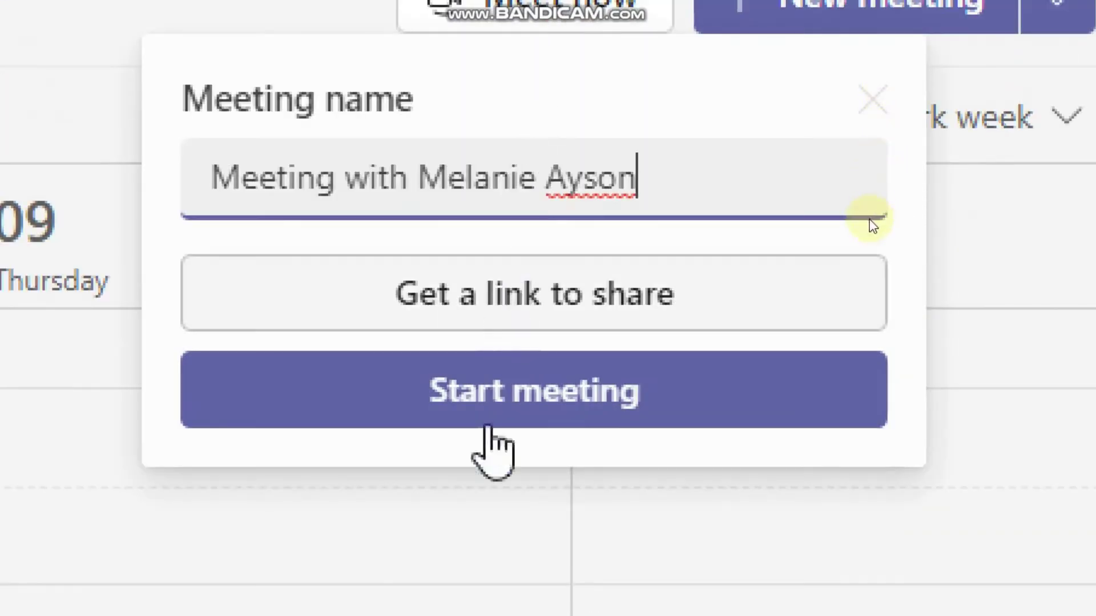
{"action": "left_click", "coordinate": [482, 402]}
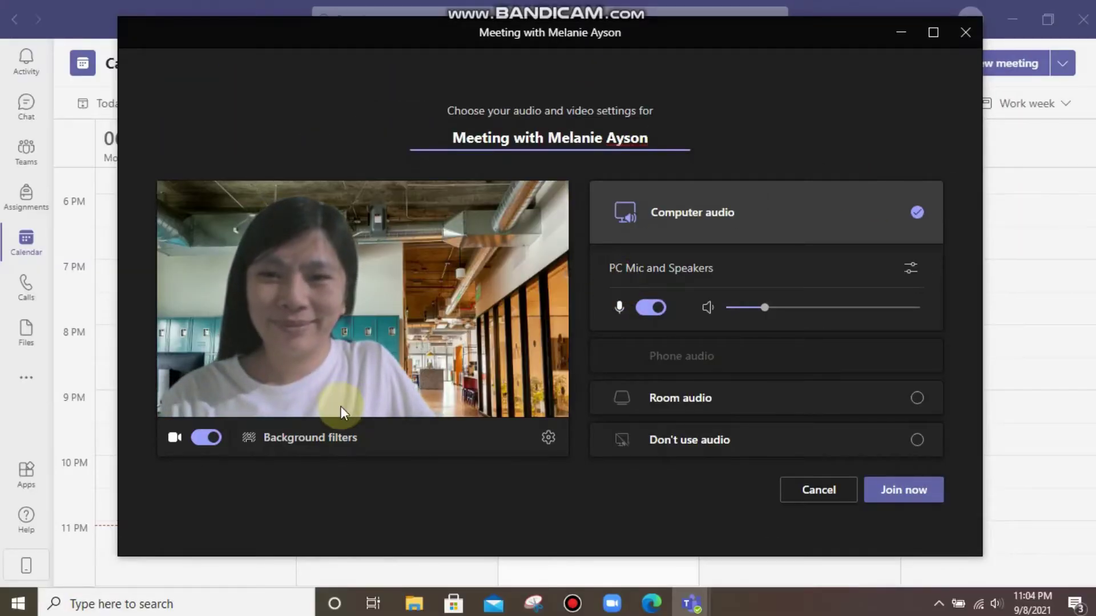
- Try the Blur, Contemporary Office 3, Beach and Traditional Office 1 backgrounds, and set the camera to no background effect
{"action": "left_click", "coordinate": [251, 440]}
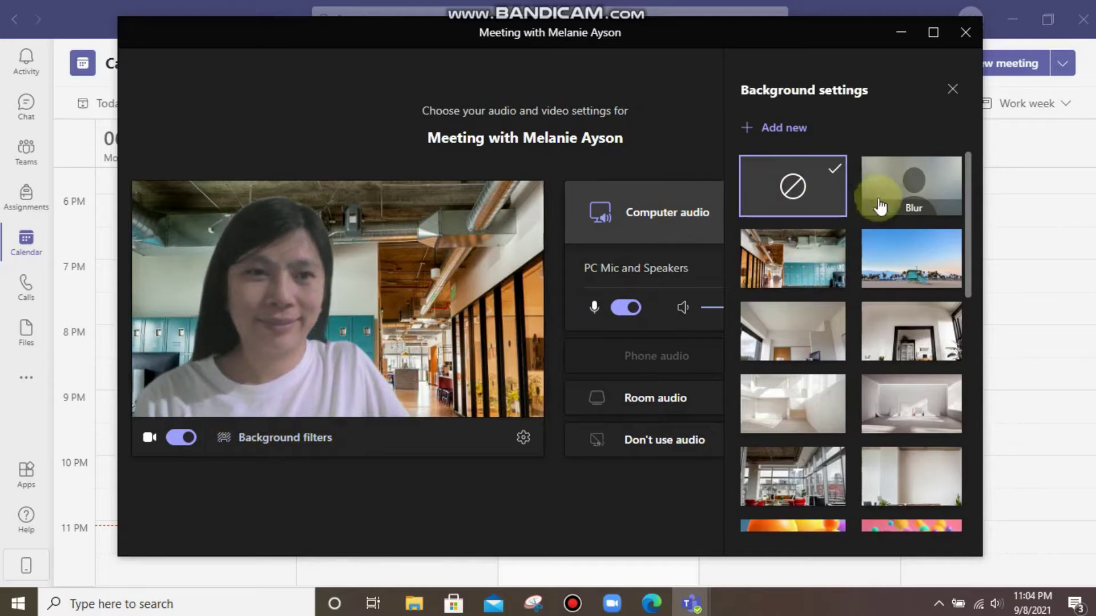
{"action": "left_click", "coordinate": [904, 204]}
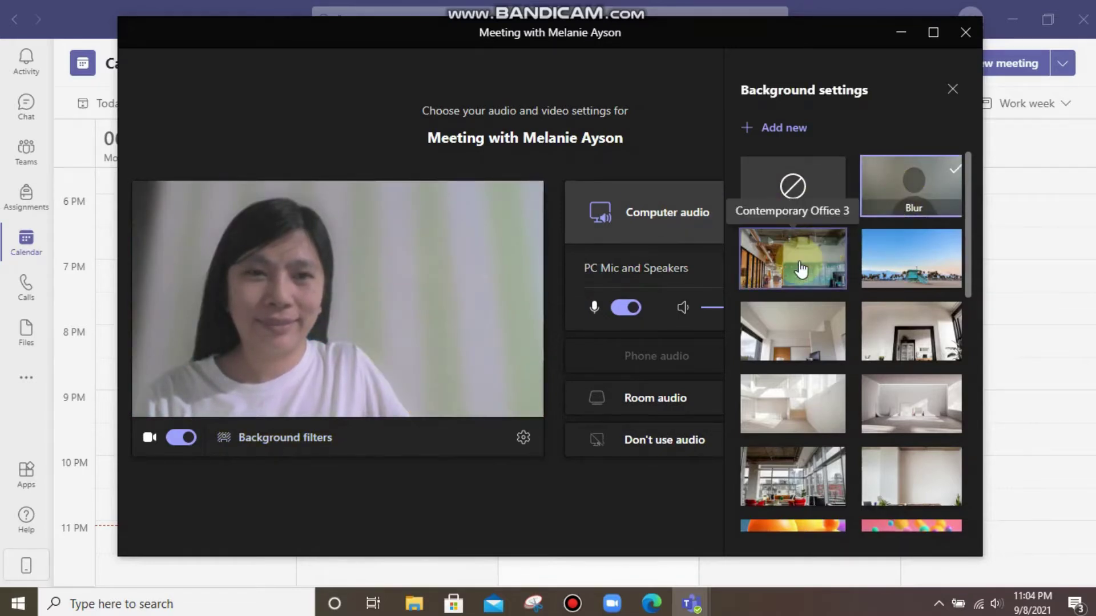
{"action": "left_click", "coordinate": [801, 268]}
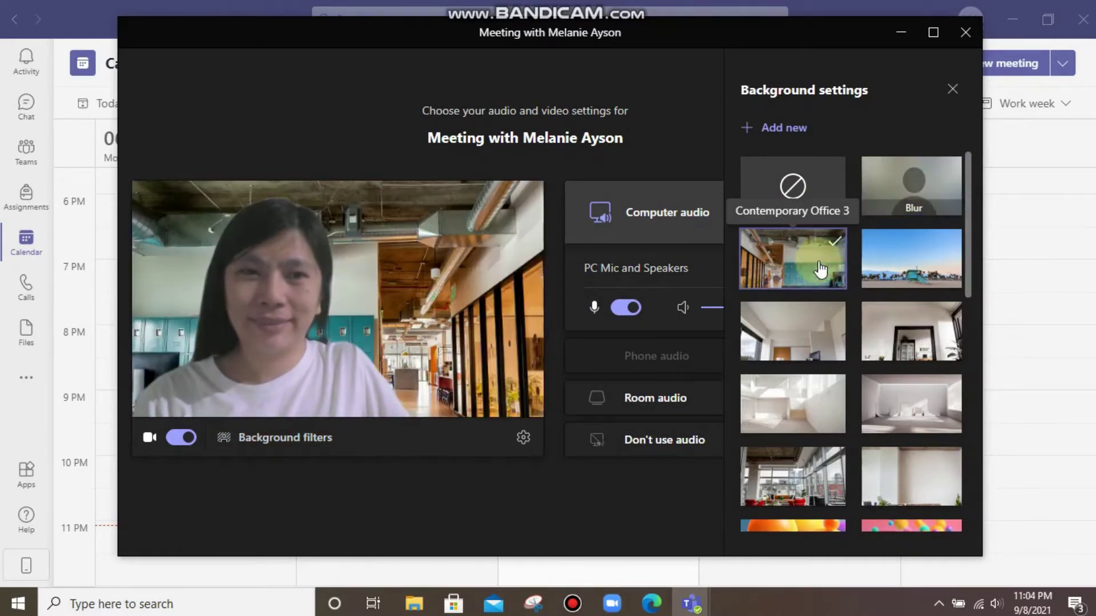
{"action": "left_click", "coordinate": [880, 283]}
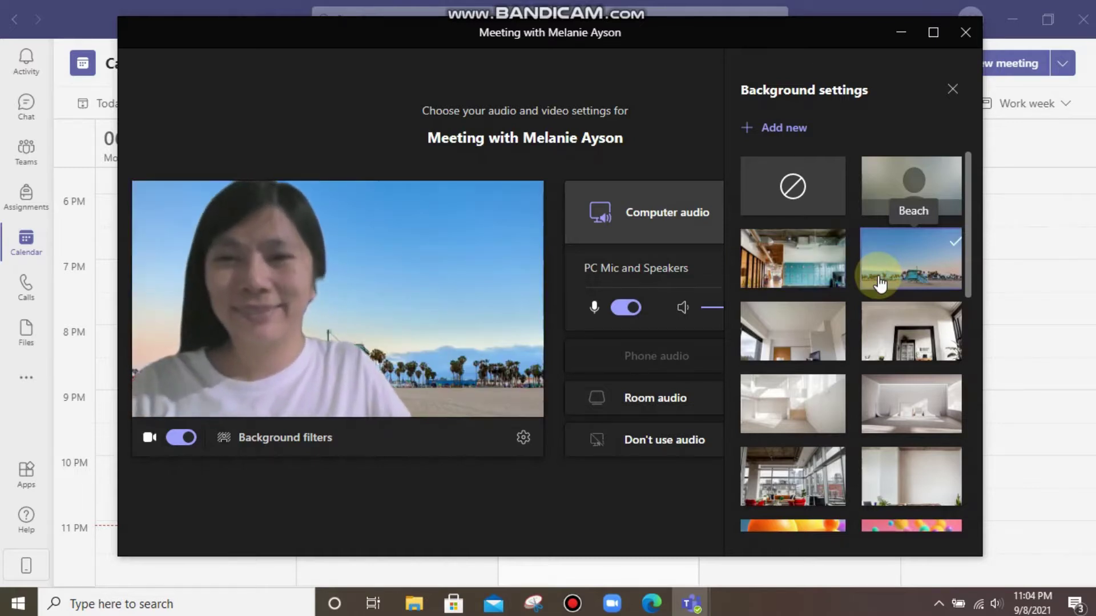
{"action": "left_click", "coordinate": [820, 333]}
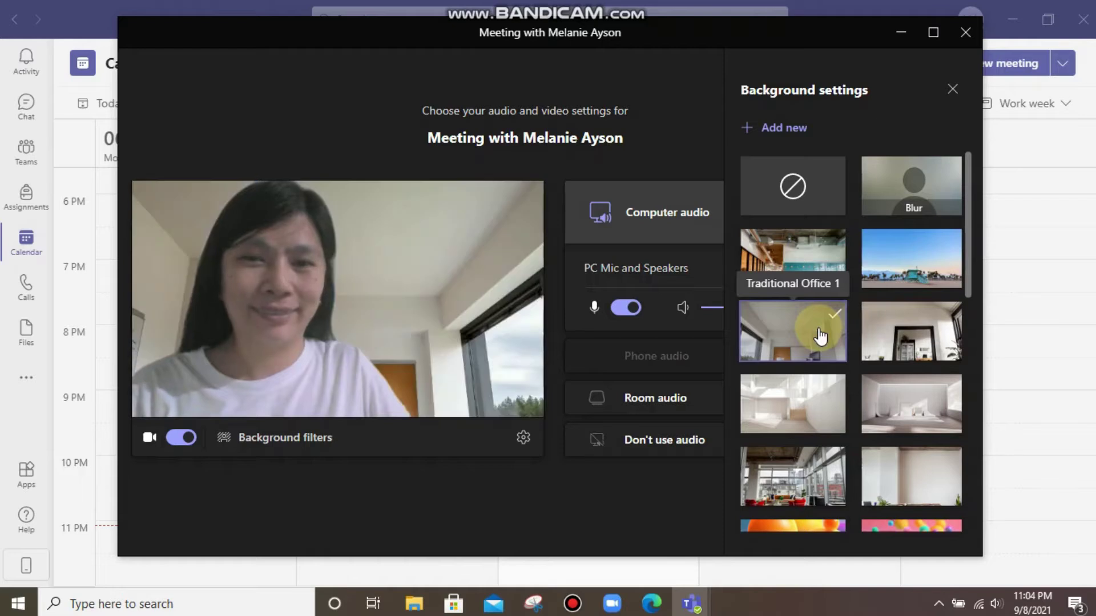
{"action": "left_click", "coordinate": [772, 212]}
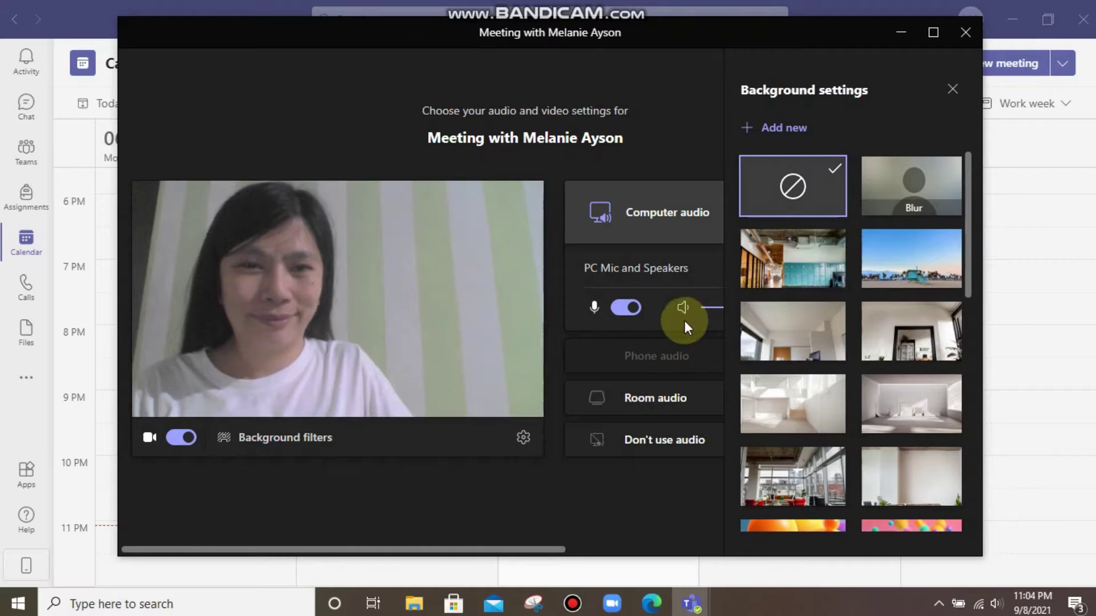
{"action": "left_click", "coordinate": [955, 90]}
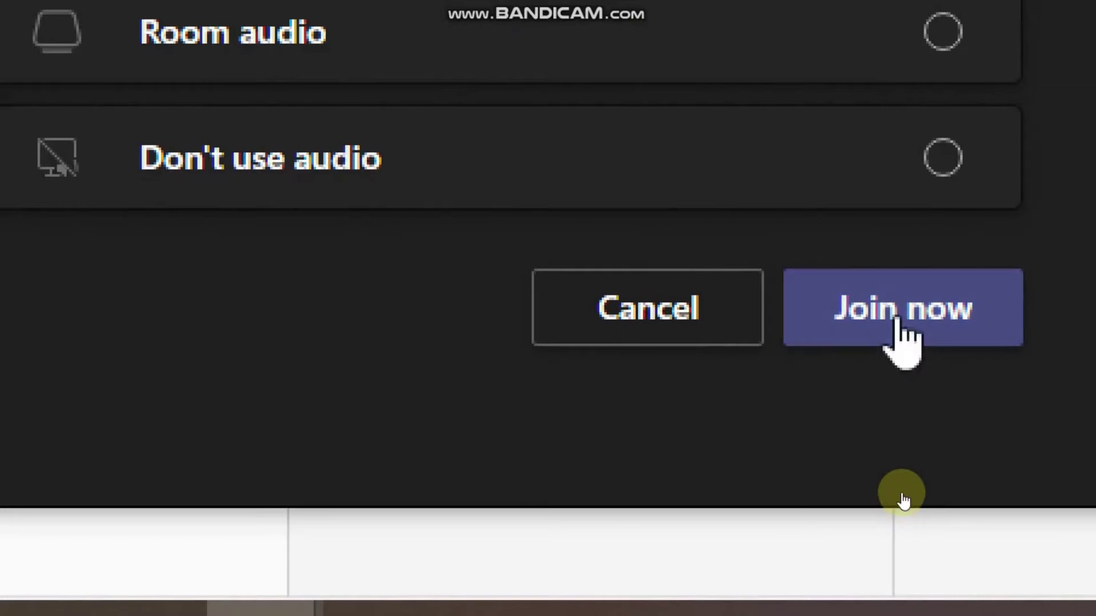
- Join the meeting and copy its link from the invitation prompt
{"action": "left_click", "coordinate": [899, 322]}
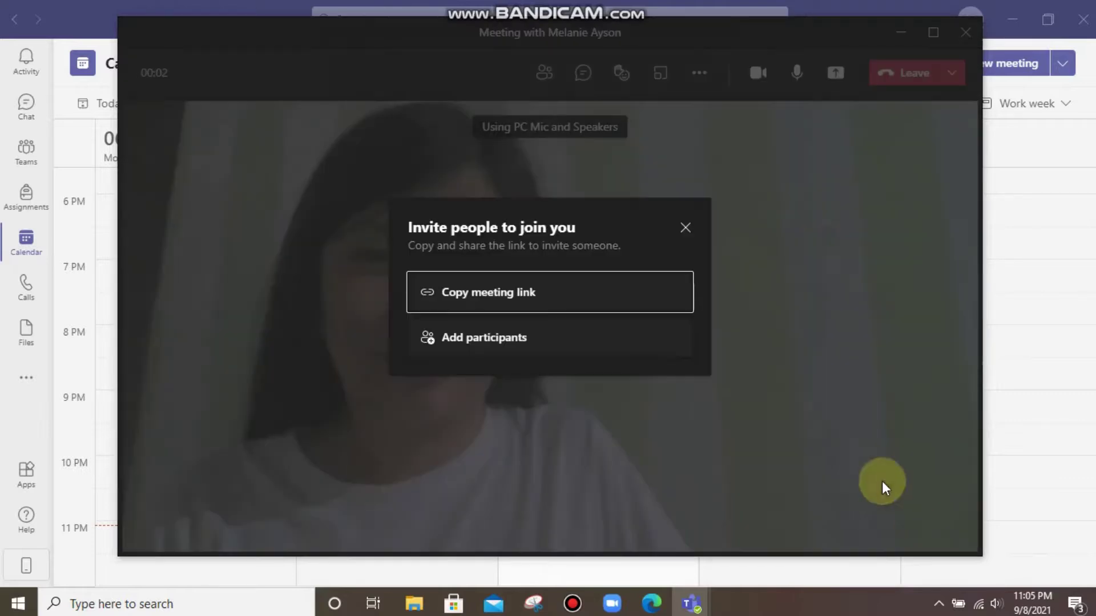
{"action": "left_click", "coordinate": [511, 299]}
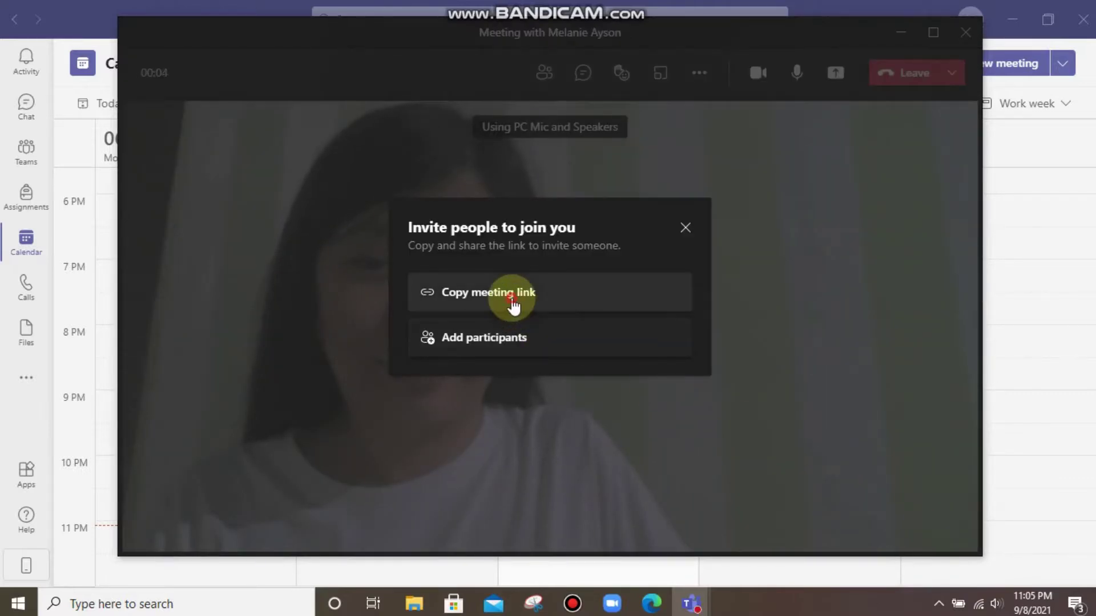
{"action": "left_click", "coordinate": [683, 231]}
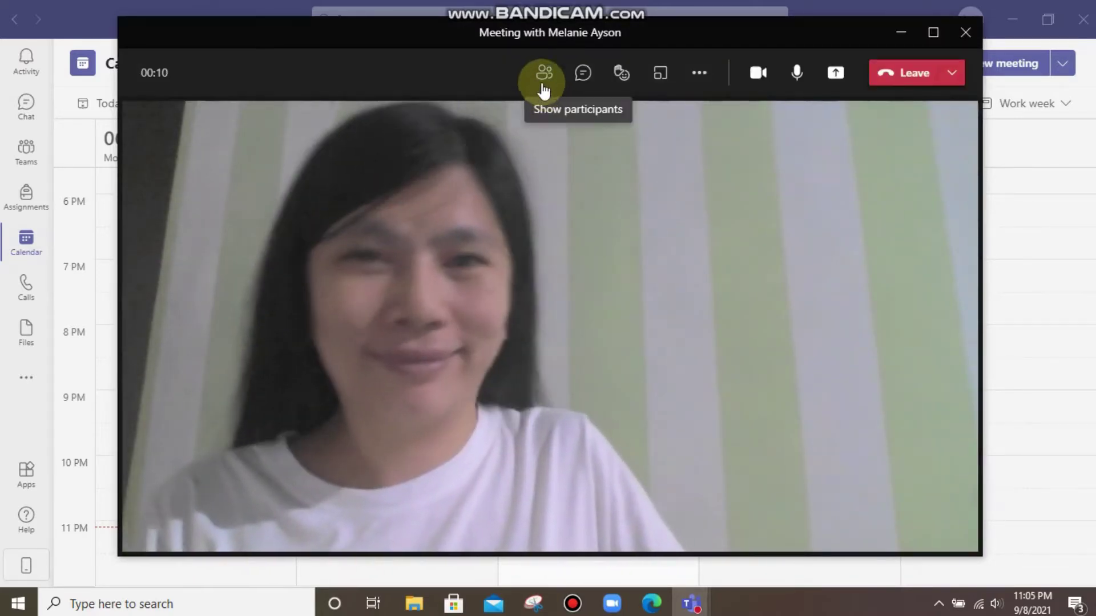
- Show the meeting's participants and its conversation
{"action": "left_click", "coordinate": [551, 85]}
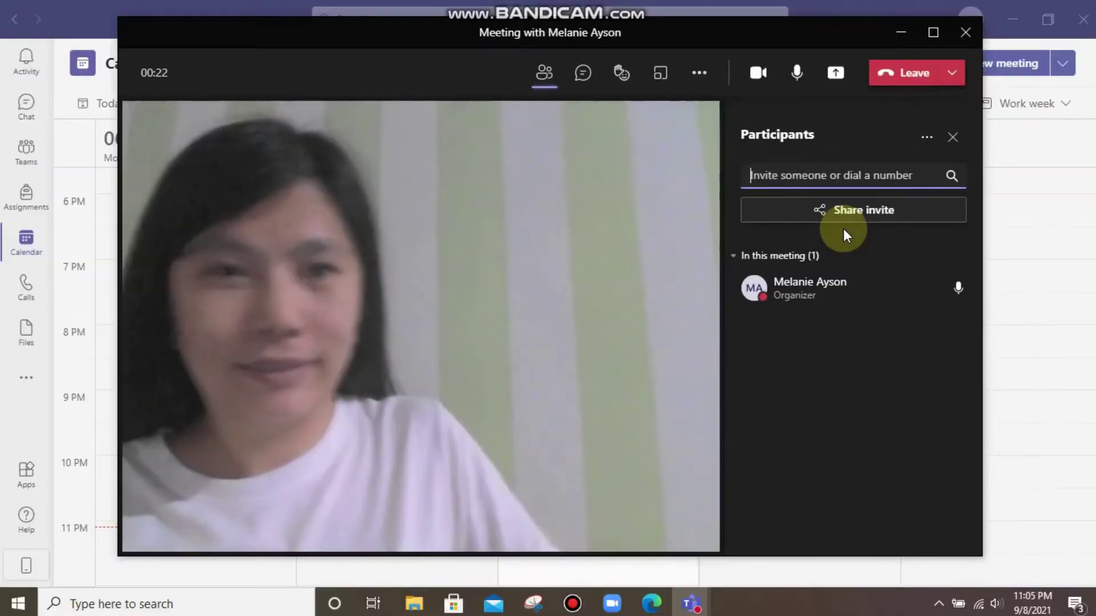
{"action": "left_click", "coordinate": [586, 84]}
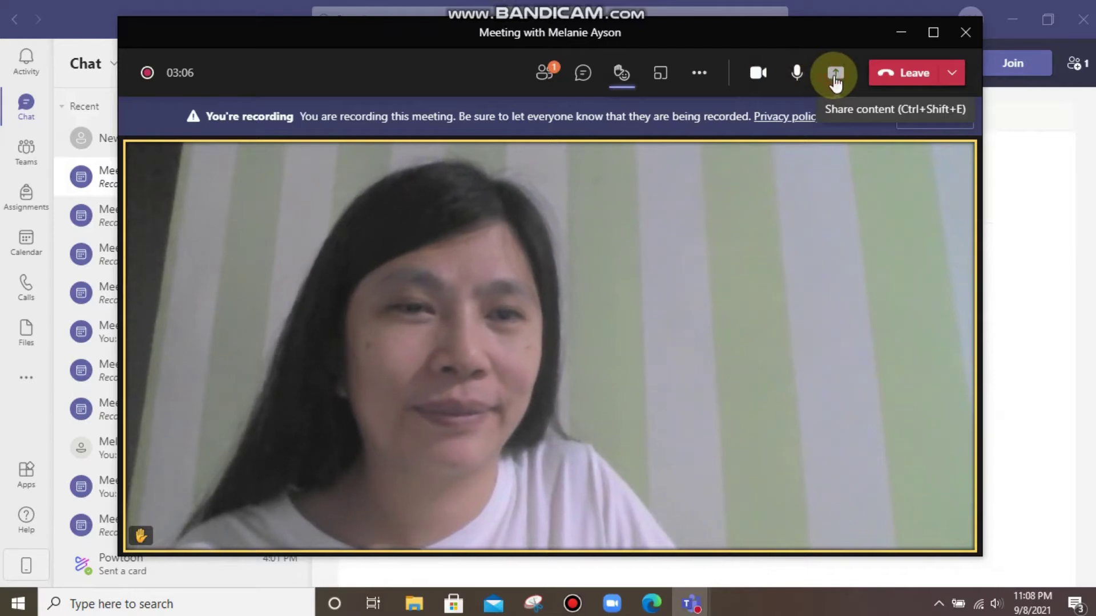
- Share a Microsoft Whiteboard in the meeting in collaborate mode so that everyone can edit
{"action": "left_click", "coordinate": [836, 80]}
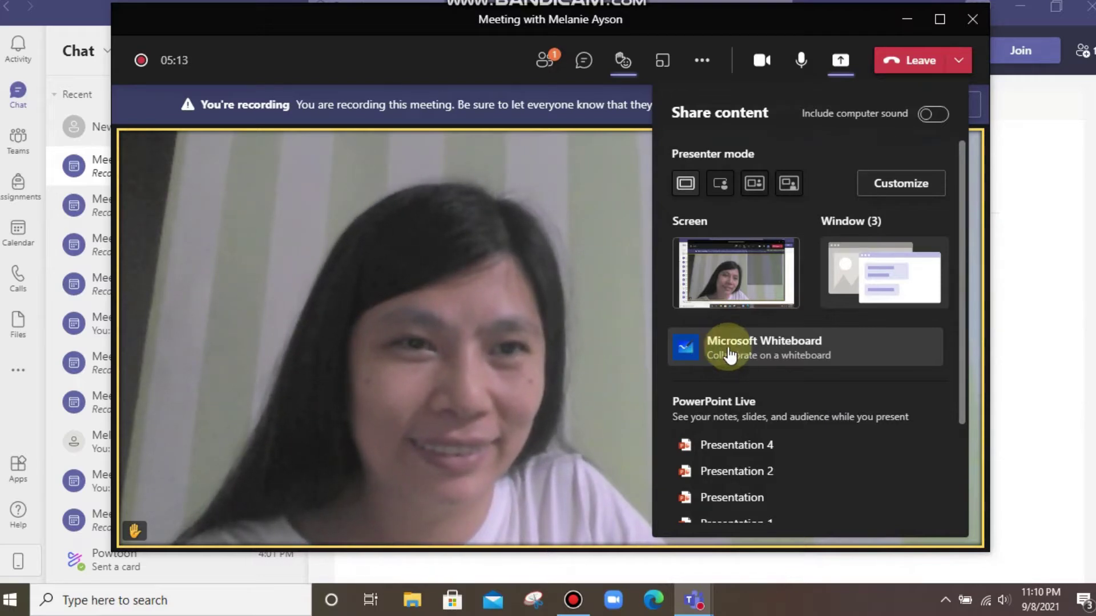
{"action": "left_click", "coordinate": [739, 357]}
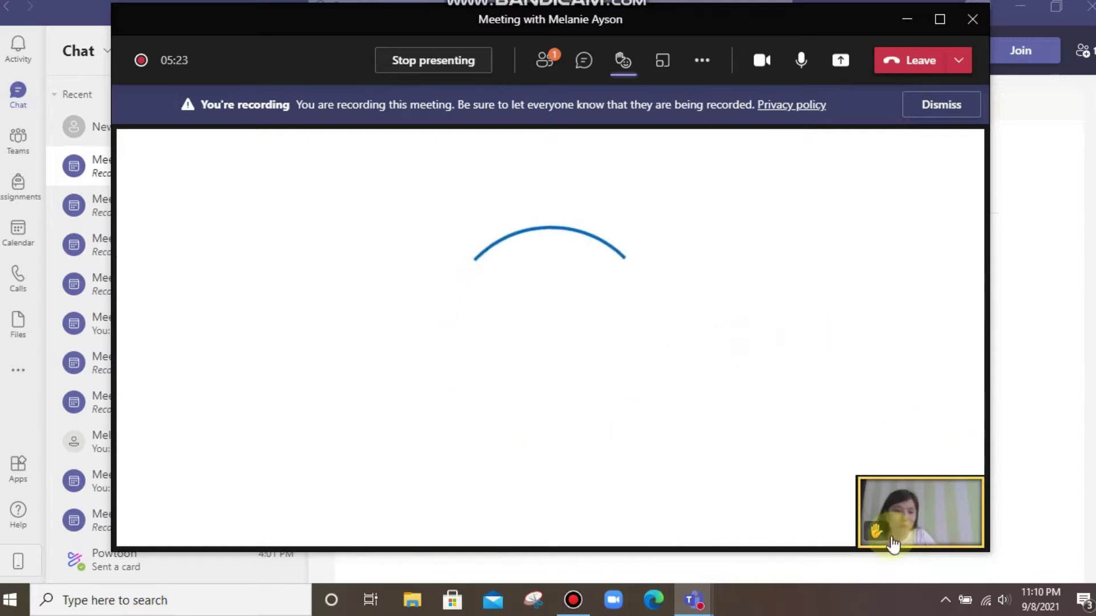
{"action": "mouse_move", "coordinate": [944, 515]}
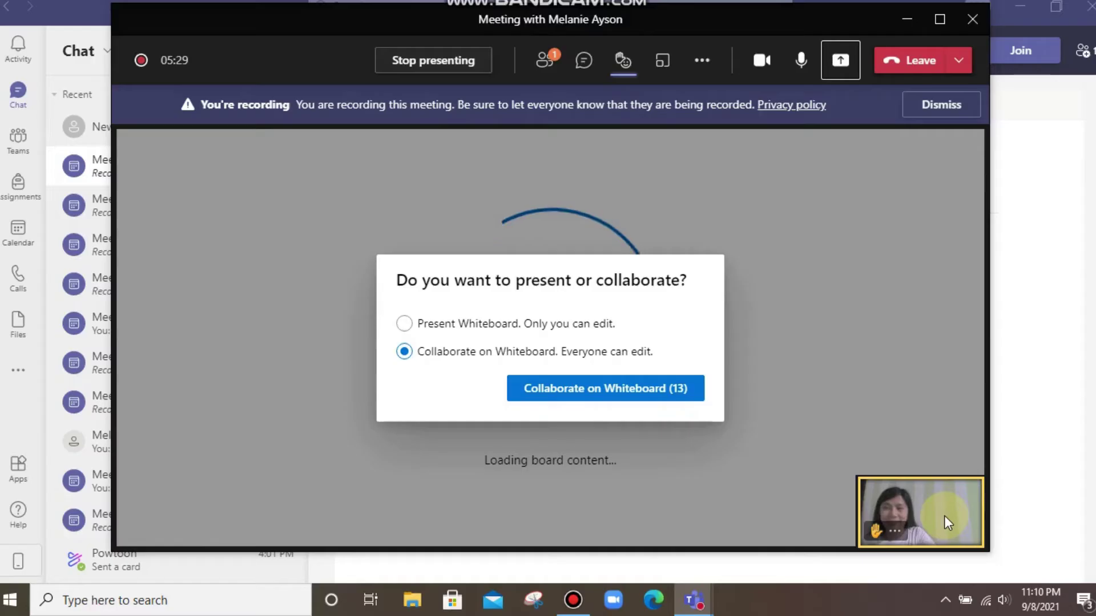
{"action": "left_click", "coordinate": [651, 400]}
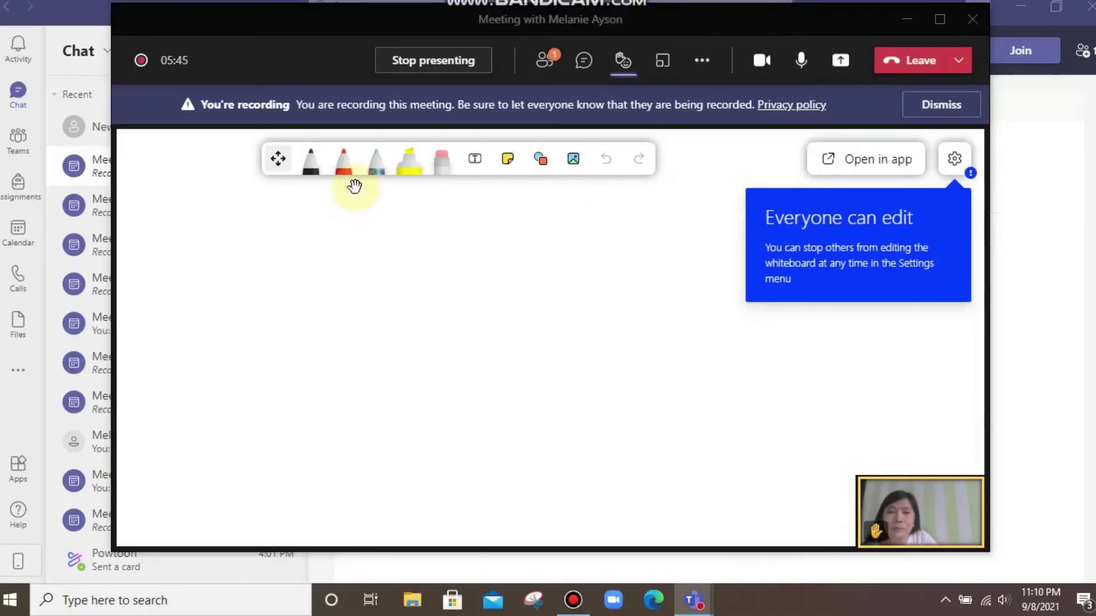
- Draw a black wavy line on the upper part of the whiteboard and a red one below it
{"action": "left_click", "coordinate": [311, 169]}
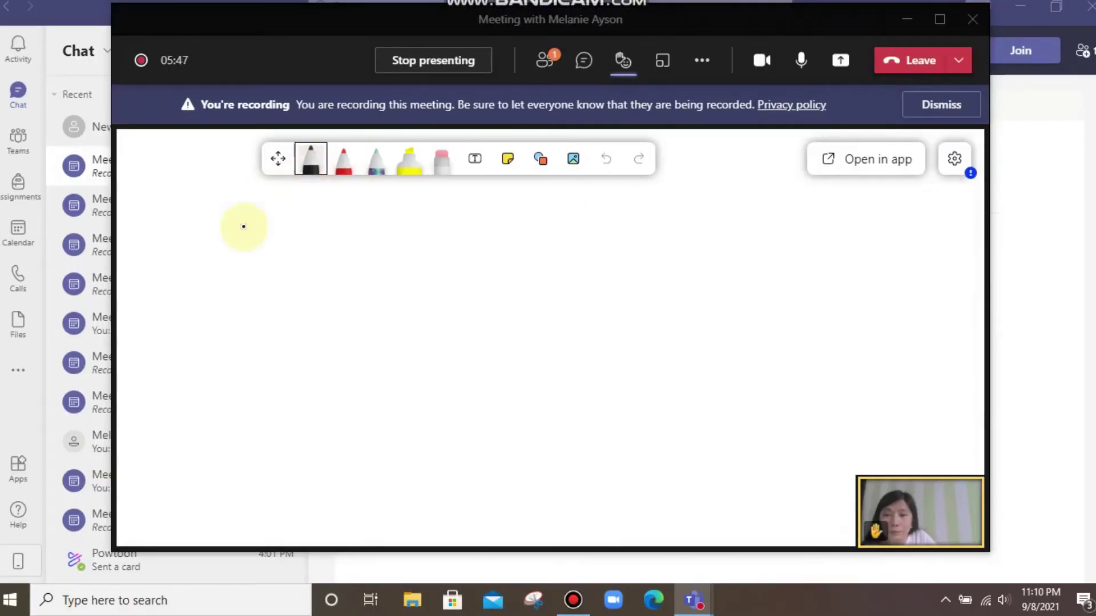
{"action": "mouse_move", "coordinate": [175, 221]}
{"action": "left_mouse_down"}
{"action": "mouse_move", "coordinate": [183, 245]}
{"action": "mouse_move", "coordinate": [327, 282]}
{"action": "mouse_move", "coordinate": [419, 222]}
{"action": "left_mouse_up"}
{"action": "left_click", "coordinate": [344, 176]}
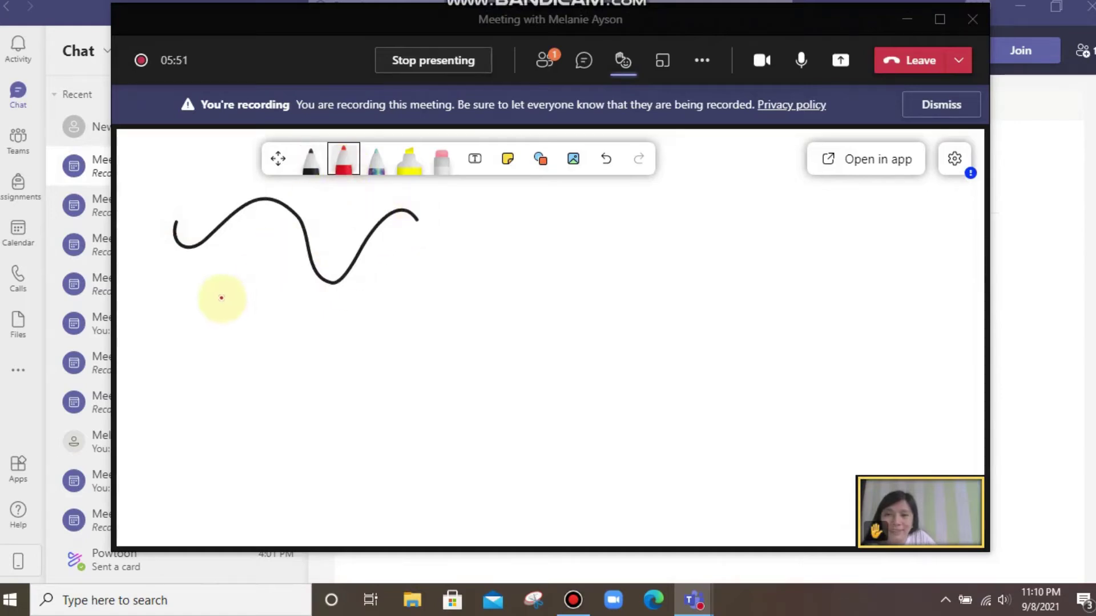
{"action": "mouse_move", "coordinate": [220, 298]}
{"action": "left_mouse_down"}
{"action": "mouse_move", "coordinate": [350, 357]}
{"action": "mouse_move", "coordinate": [403, 293]}
{"action": "left_mouse_up"}
- Draw two wavy lines with the multicoloured pen below the red line
{"action": "left_click", "coordinate": [376, 159]}
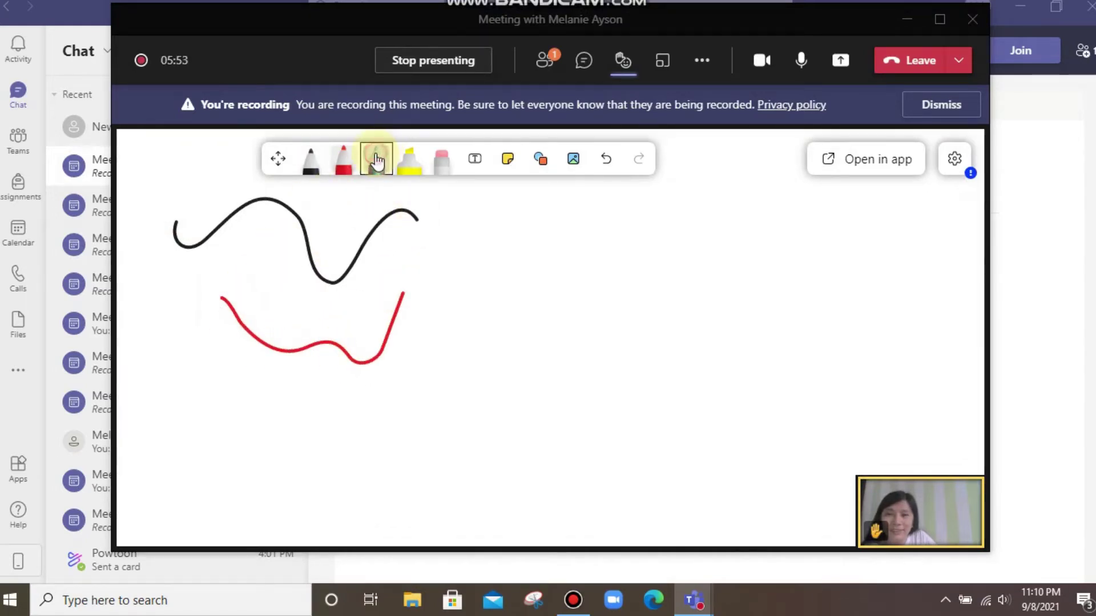
{"action": "left_click_drag", "start_coordinate": [208, 390], "coordinate": [247, 443]}
{"action": "left_click_drag", "start_coordinate": [322, 415], "coordinate": [421, 422]}
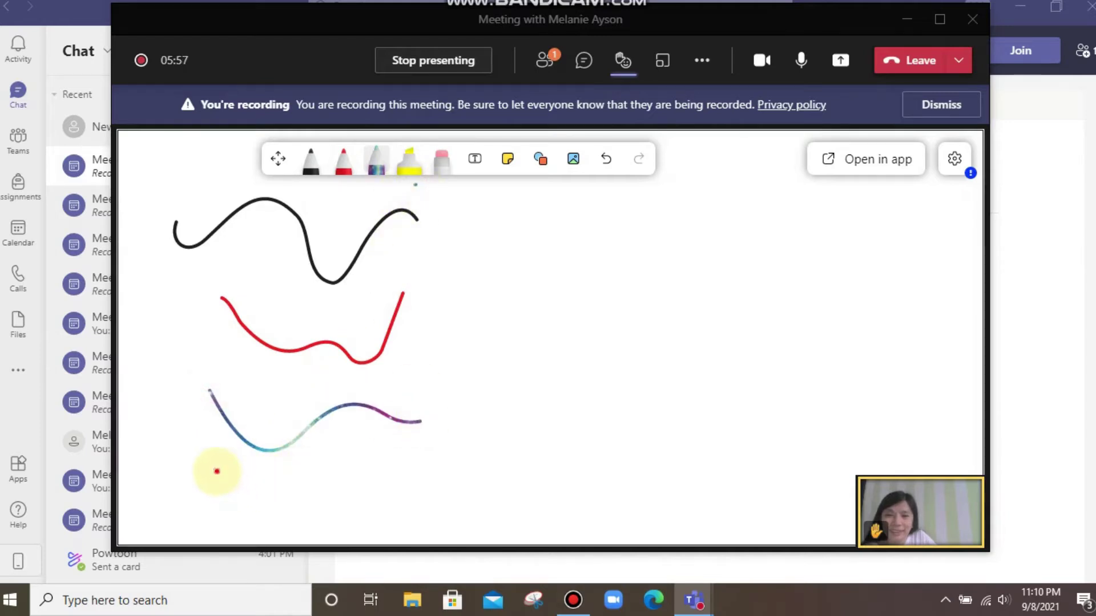
{"action": "left_click_drag", "start_coordinate": [216, 471], "coordinate": [451, 500]}
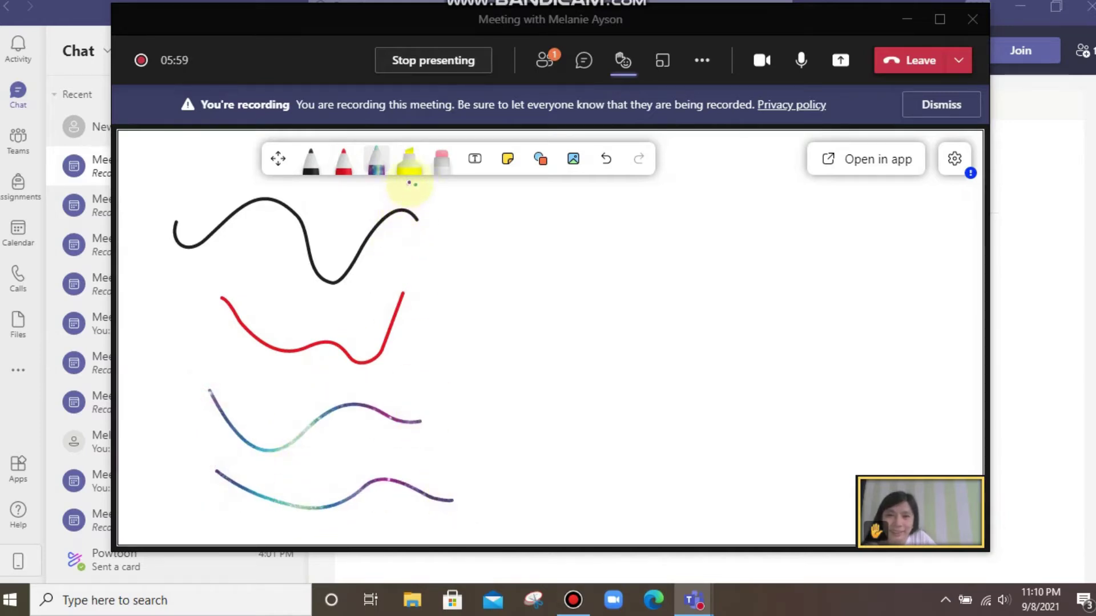
- Mark the lowest multicoloured line with the yellow highlighter and erase both strokes
{"action": "left_click", "coordinate": [409, 166]}
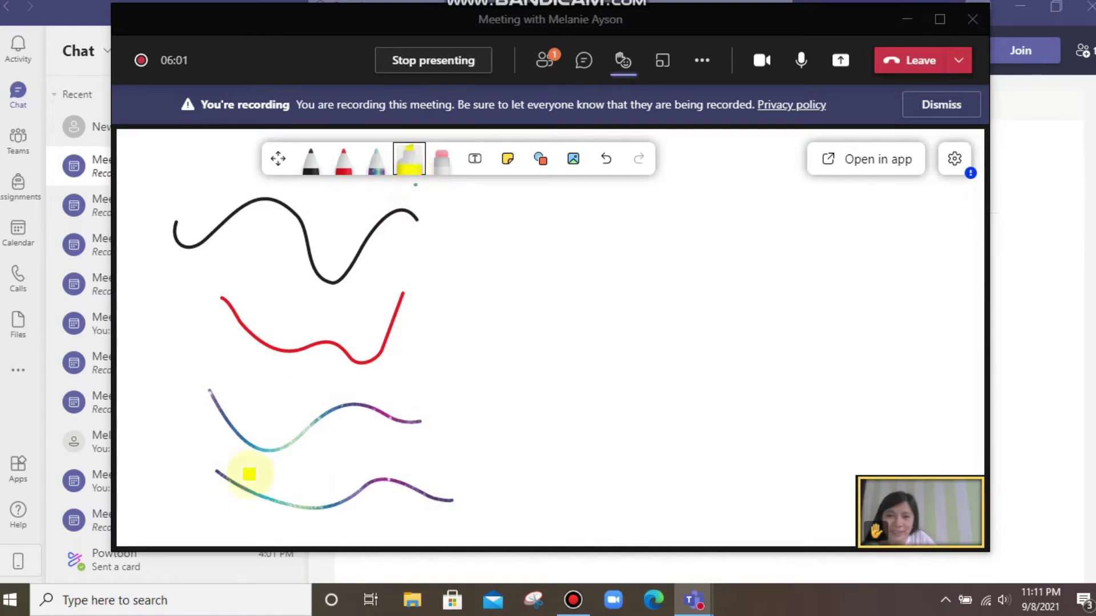
{"action": "mouse_move", "coordinate": [213, 464]}
{"action": "left_mouse_down"}
{"action": "mouse_move", "coordinate": [396, 462]}
{"action": "mouse_move", "coordinate": [479, 432]}
{"action": "left_mouse_up"}
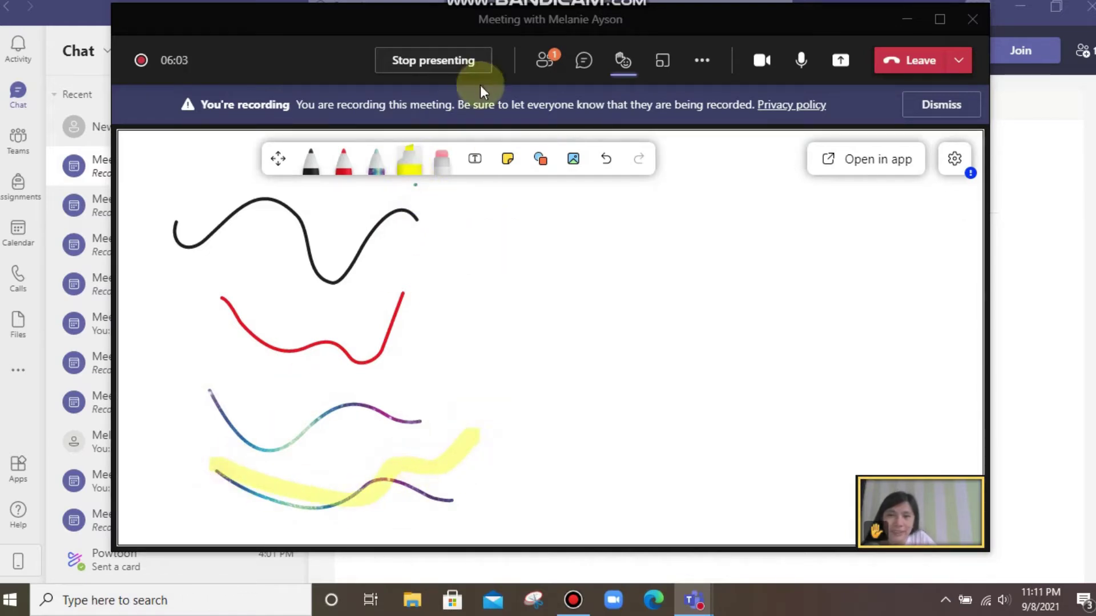
{"action": "left_click", "coordinate": [443, 161]}
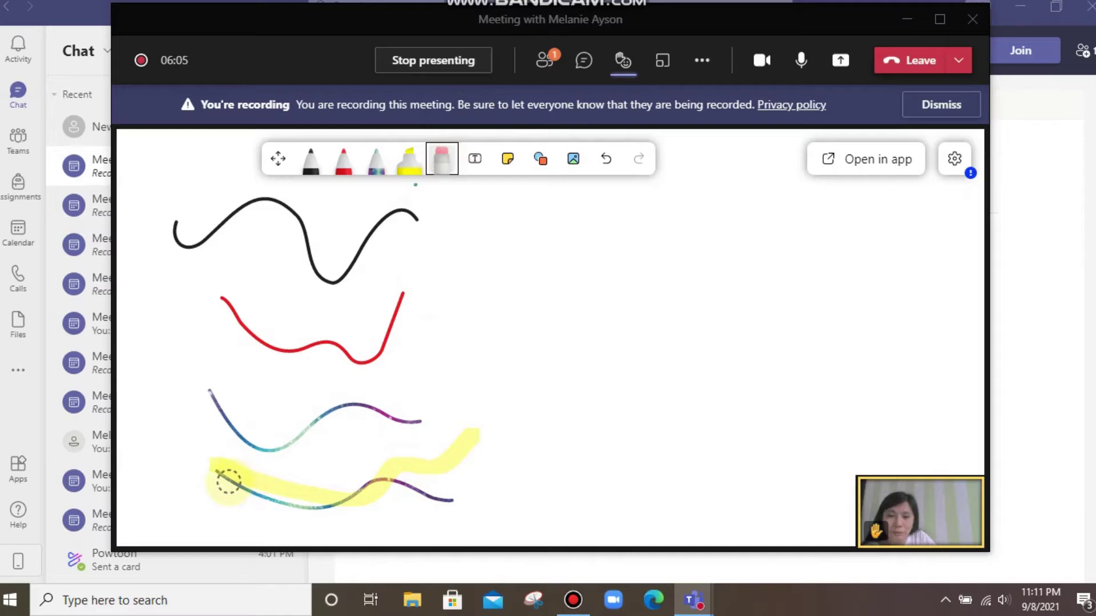
{"action": "left_click_drag", "start_coordinate": [228, 482], "coordinate": [262, 491]}
- Add the text "God bless!" to the empty area beside the black wavy line
{"action": "left_click", "coordinate": [481, 165]}
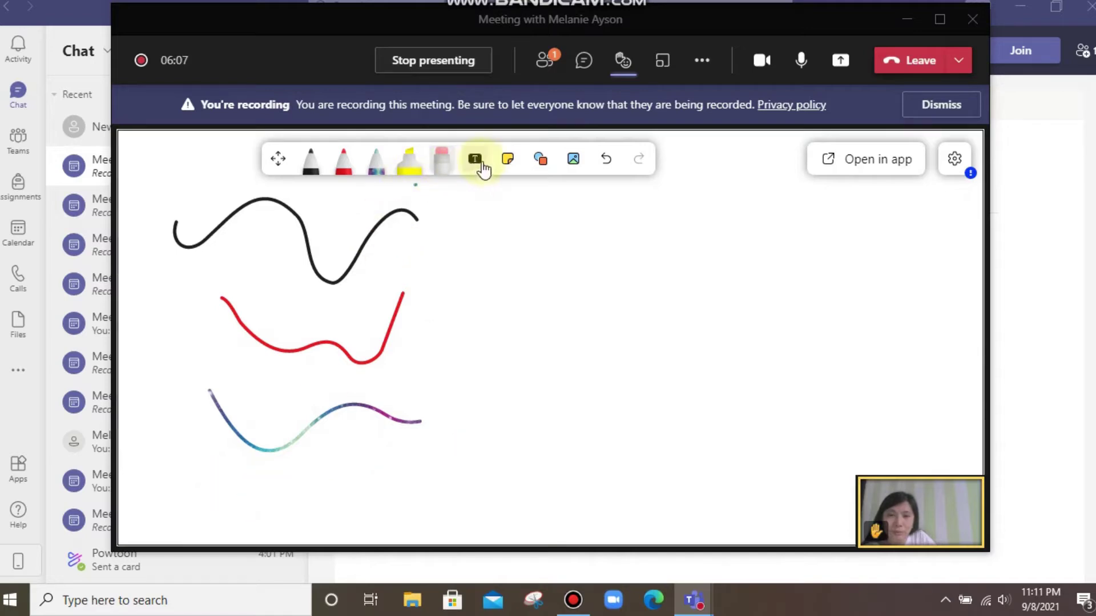
{"action": "left_click", "coordinate": [537, 246]}
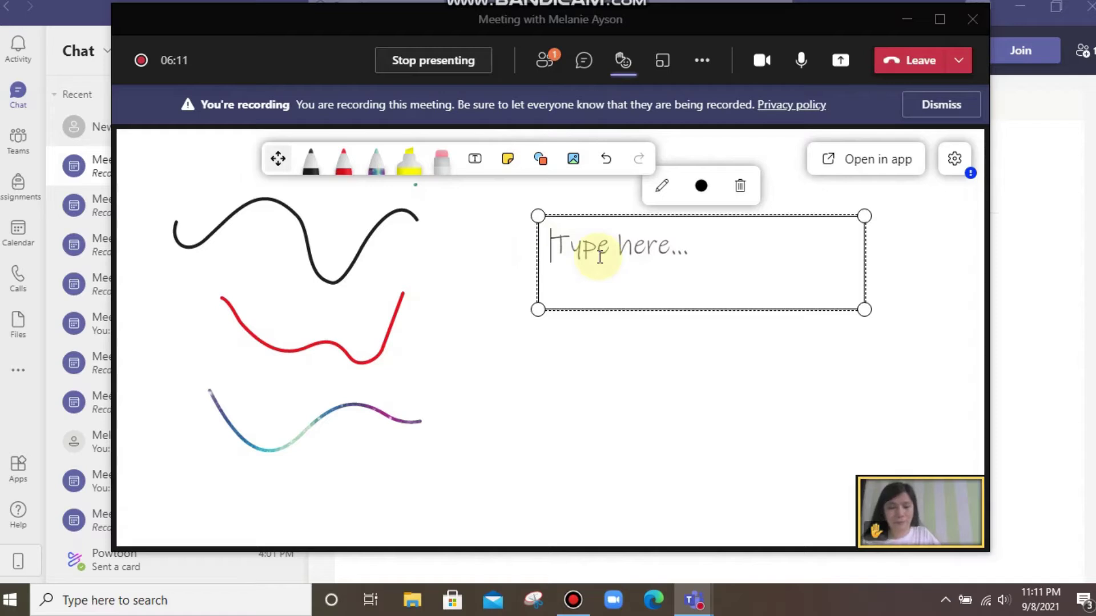
{"action": "type", "text": "God bless!"}
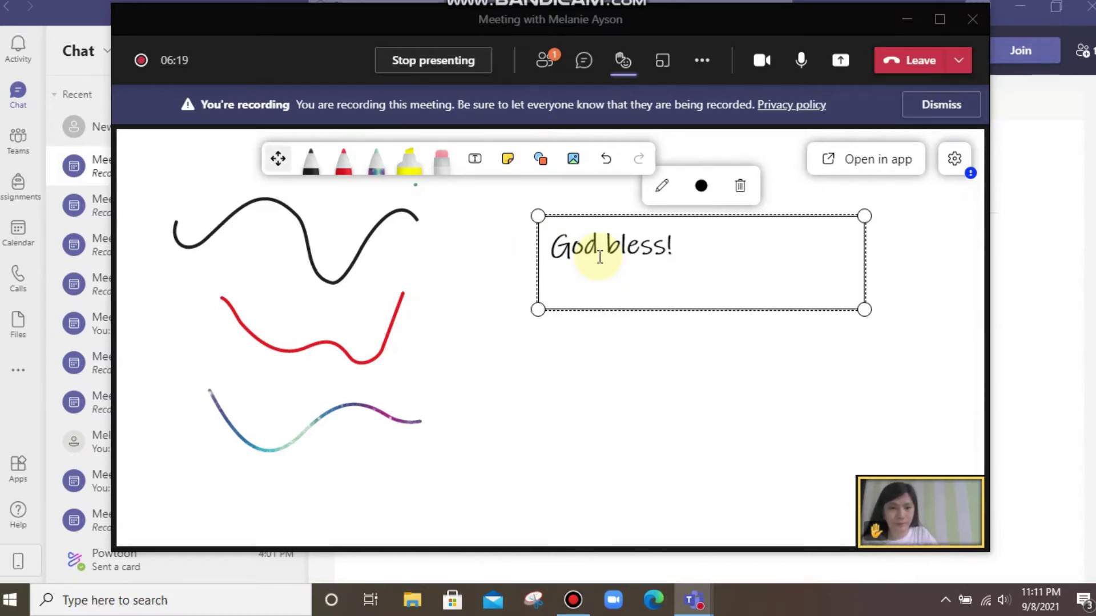
{"action": "left_click", "coordinate": [594, 378]}
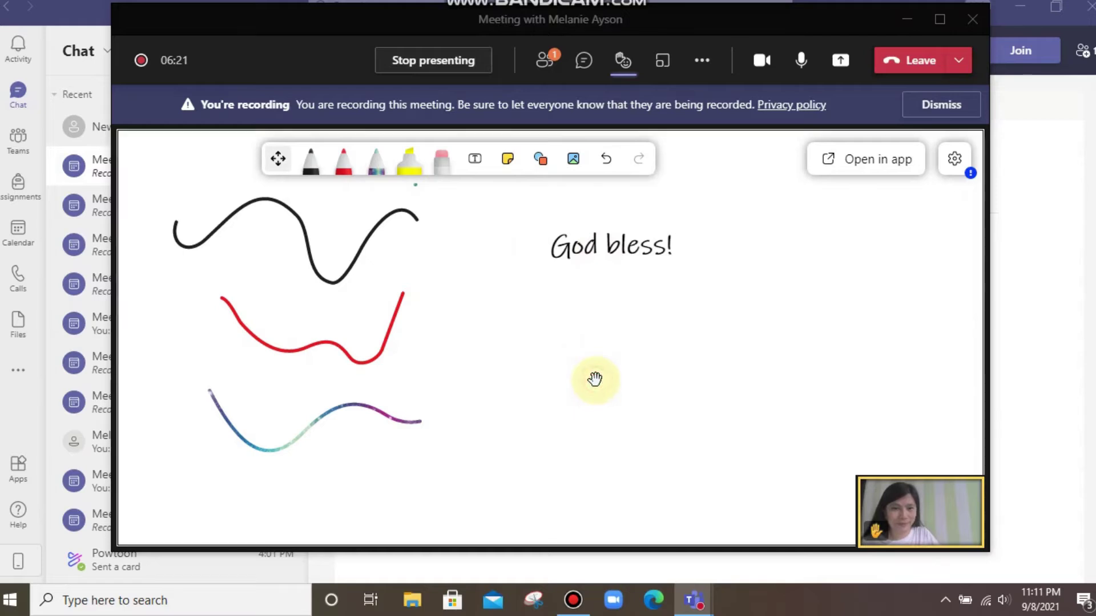
- Add a second text reading "Good job!" below "God bless!"
{"action": "left_click", "coordinate": [475, 163]}
{"action": "left_click", "coordinate": [523, 311]}
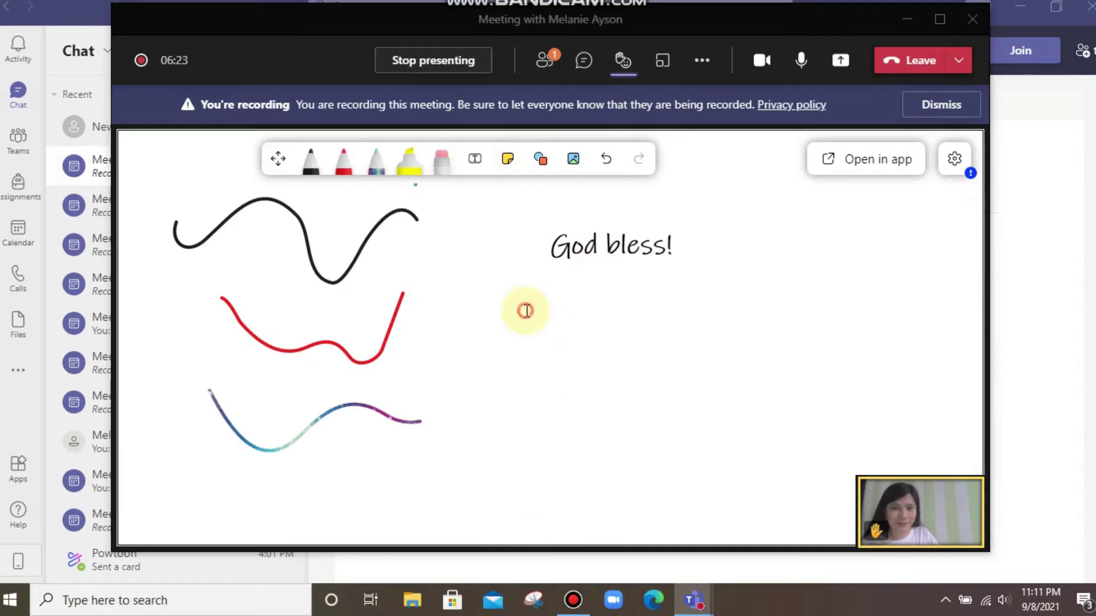
{"action": "type", "text": "Good job!"}
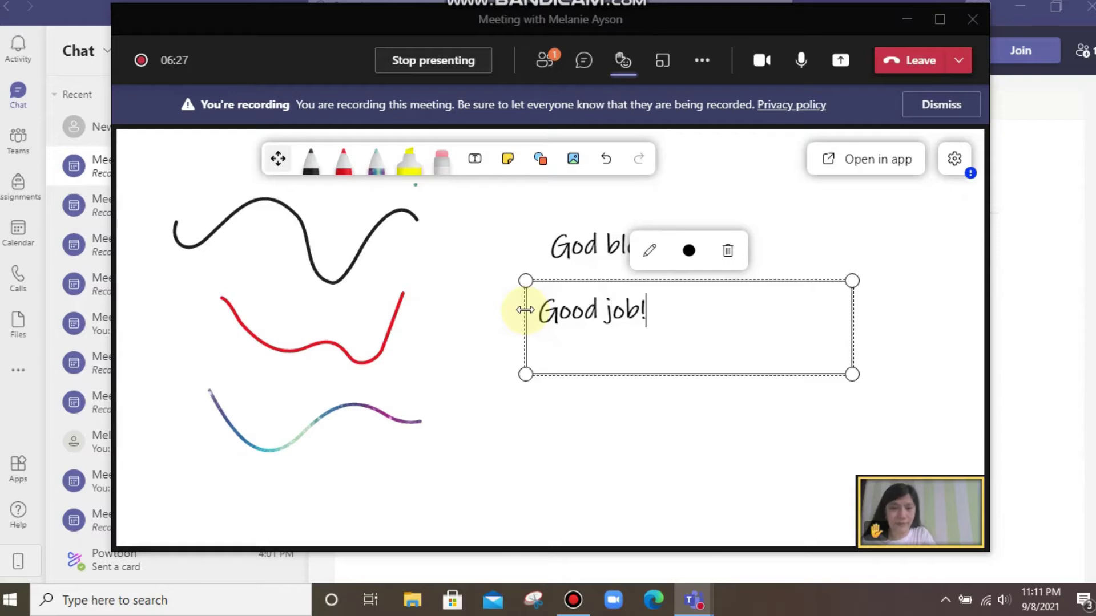
- Add a light green sticky note reading "Amazing!" to the whiteboard
{"action": "left_click", "coordinate": [584, 447]}
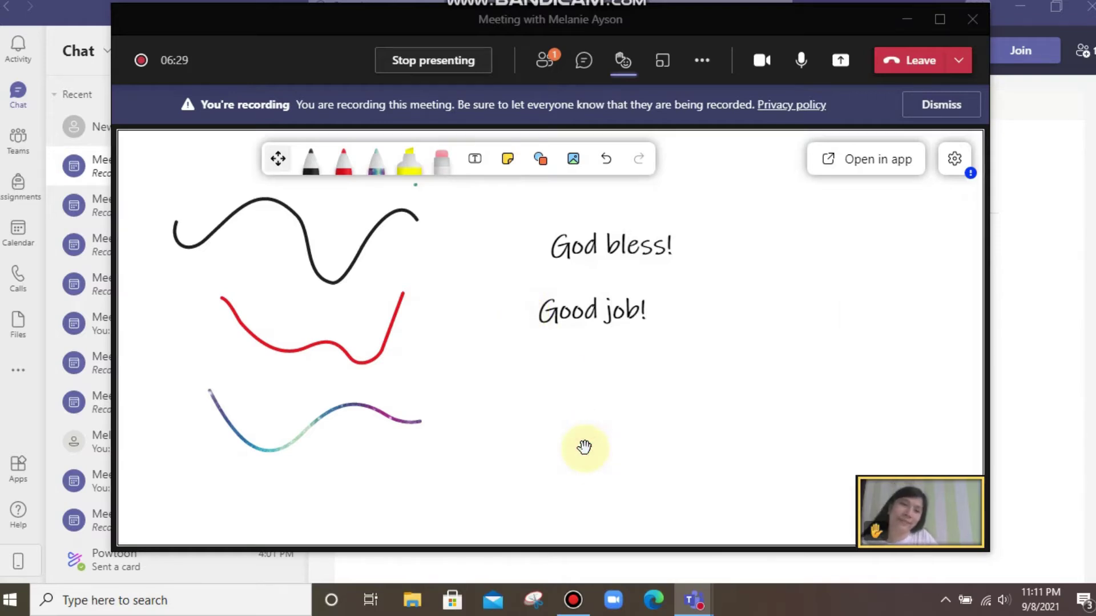
{"action": "left_click", "coordinate": [517, 162]}
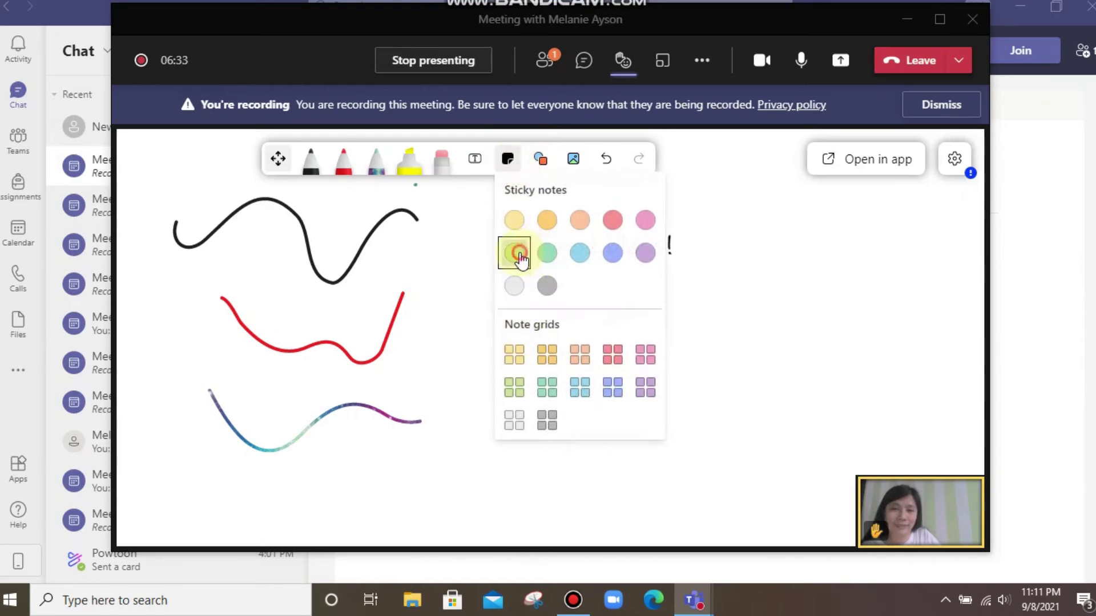
{"action": "left_click", "coordinate": [513, 251]}
{"action": "left_click", "coordinate": [504, 394]}
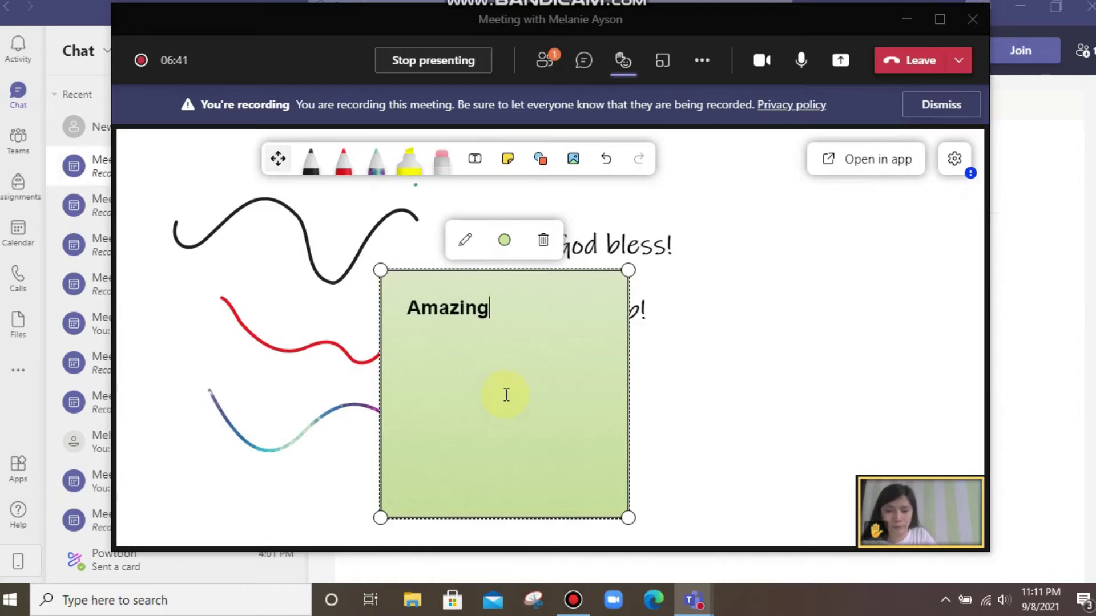
{"action": "left_click", "coordinate": [724, 386]}
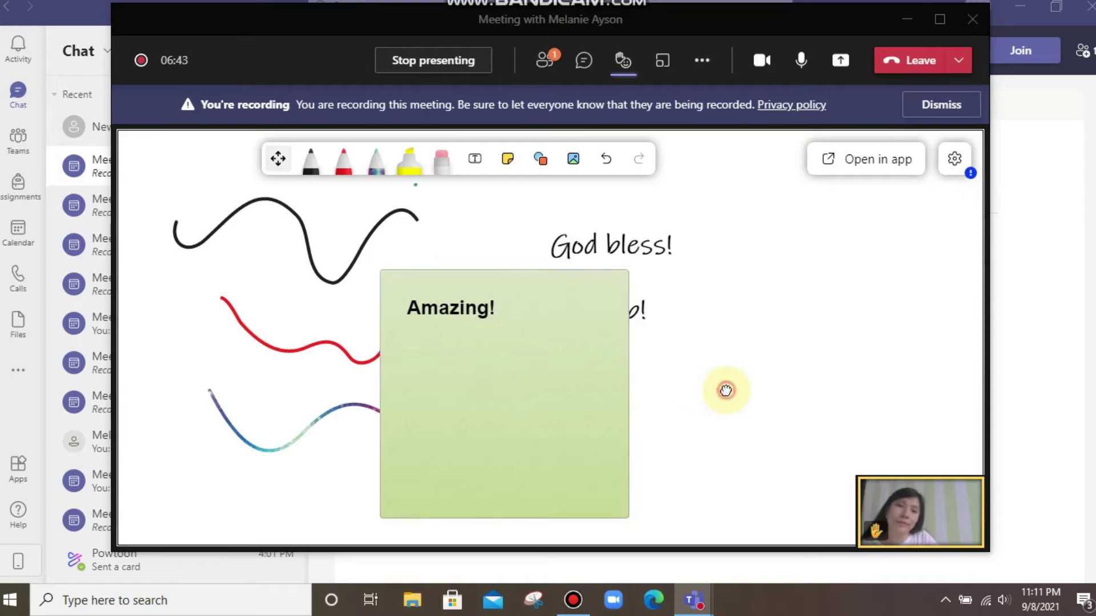
- Move the green "Amazing!" note to the empty area to the right of the "God bless!" and "Good job!" texts
{"action": "left_click", "coordinate": [513, 376]}
{"action": "left_click_drag", "start_coordinate": [514, 375], "coordinate": [662, 374]}
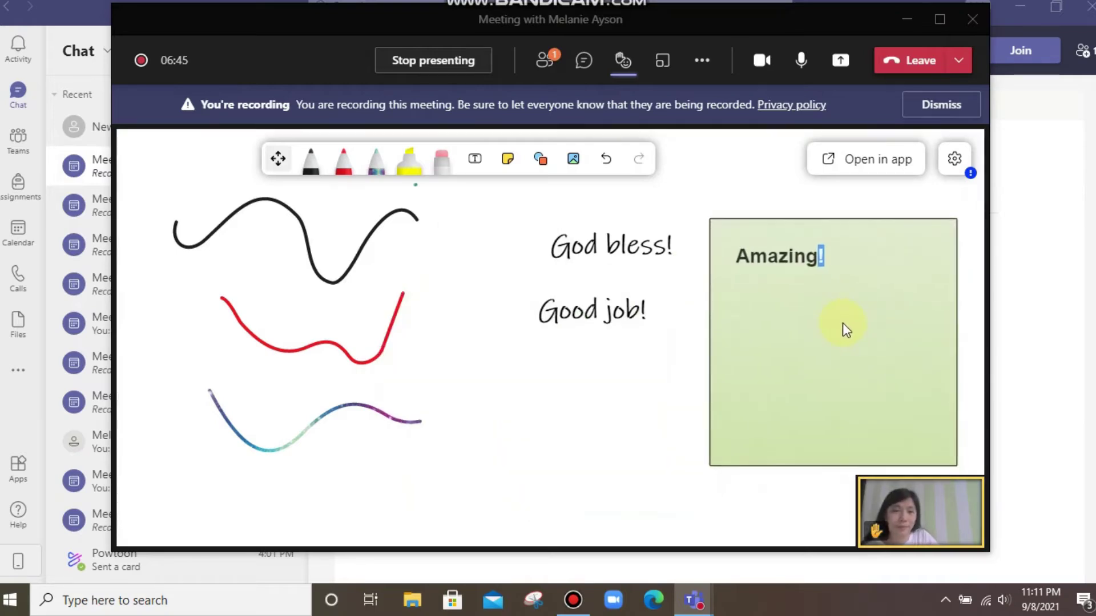
{"action": "left_click", "coordinate": [843, 325]}
- Insert a block arrow shape below "Good job!" and lengthen its tail toward the multicoloured line
{"action": "left_click", "coordinate": [540, 162]}
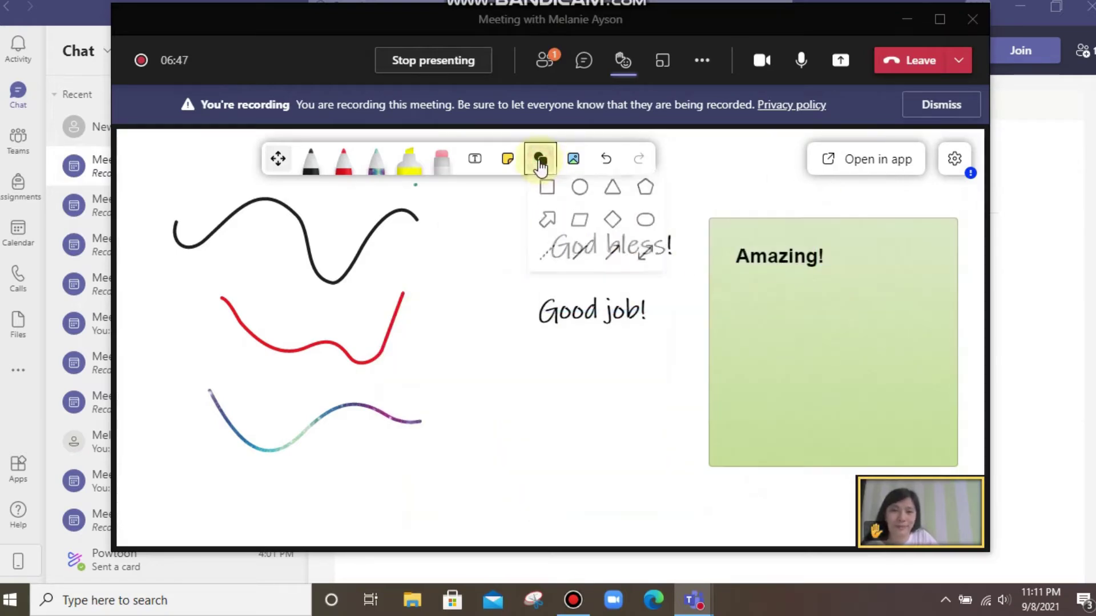
{"action": "left_click", "coordinate": [545, 225]}
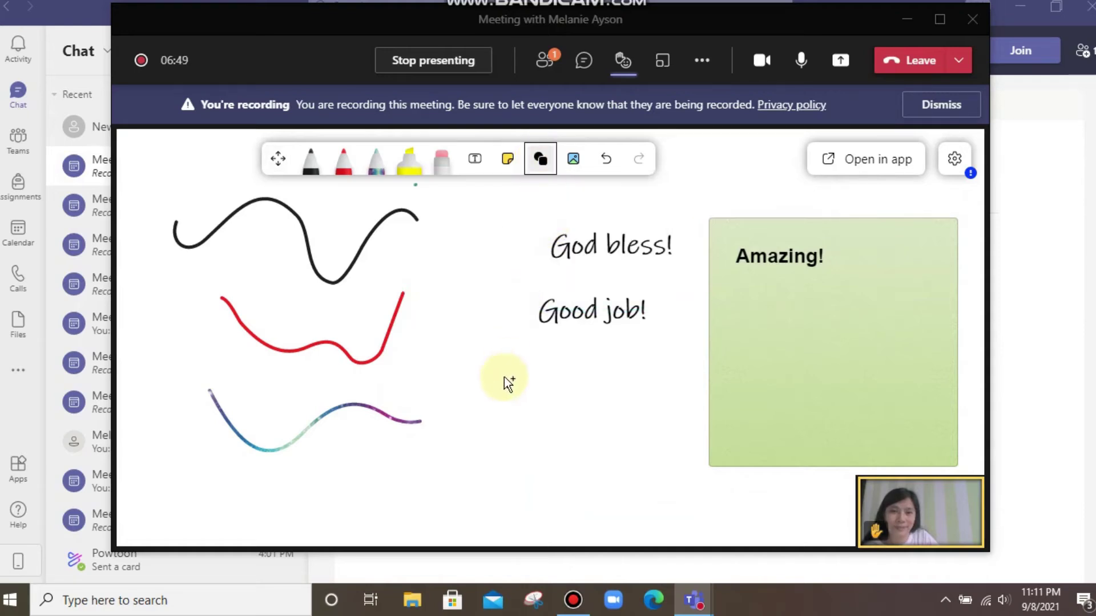
{"action": "left_click", "coordinate": [652, 409]}
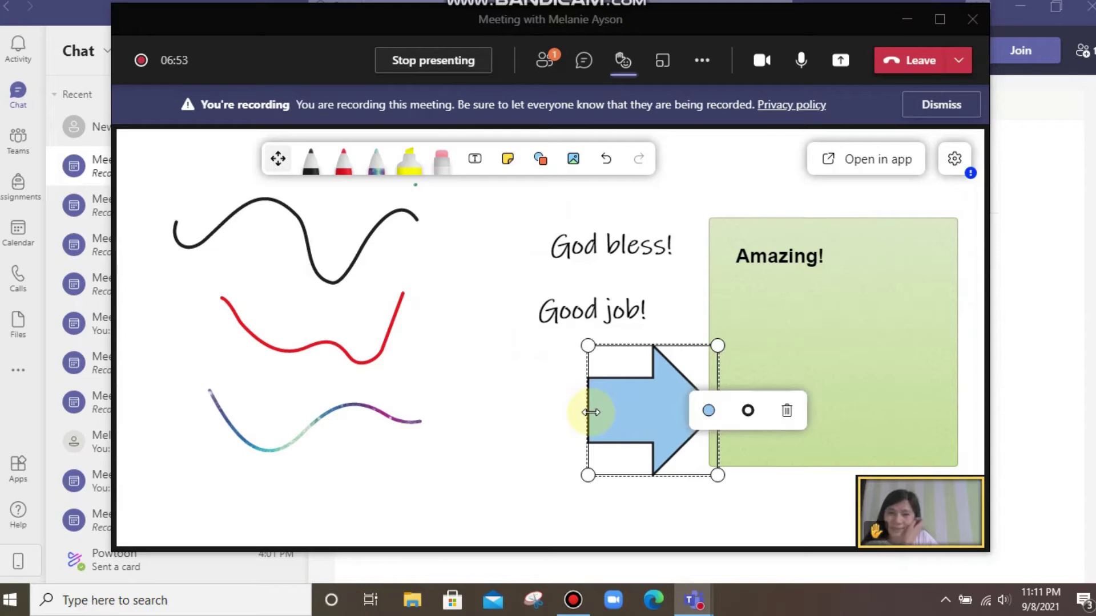
{"action": "left_click_drag", "start_coordinate": [590, 412], "coordinate": [465, 411]}
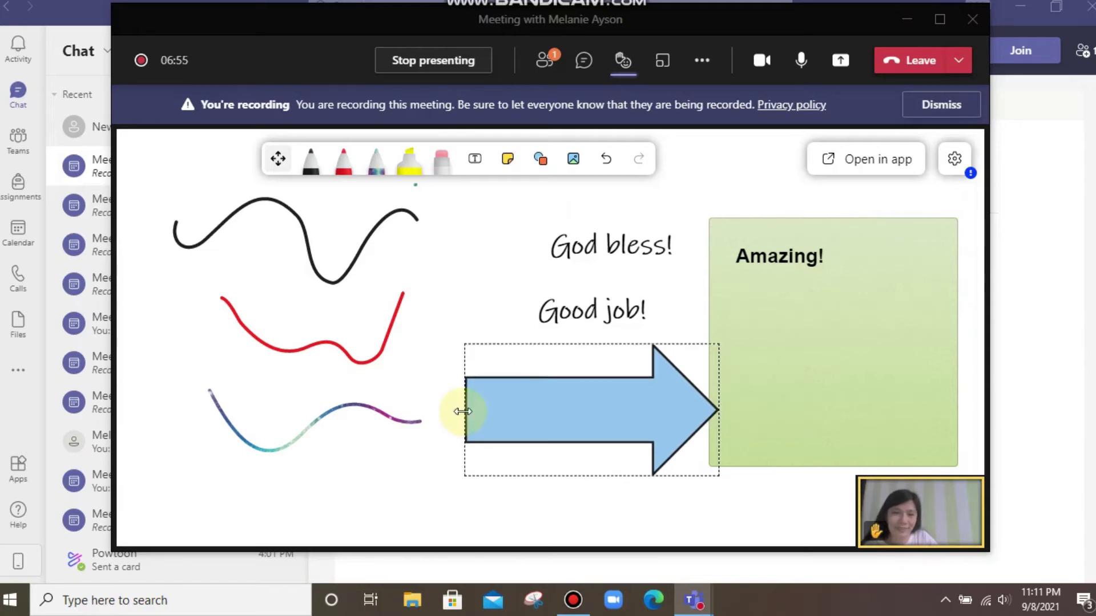